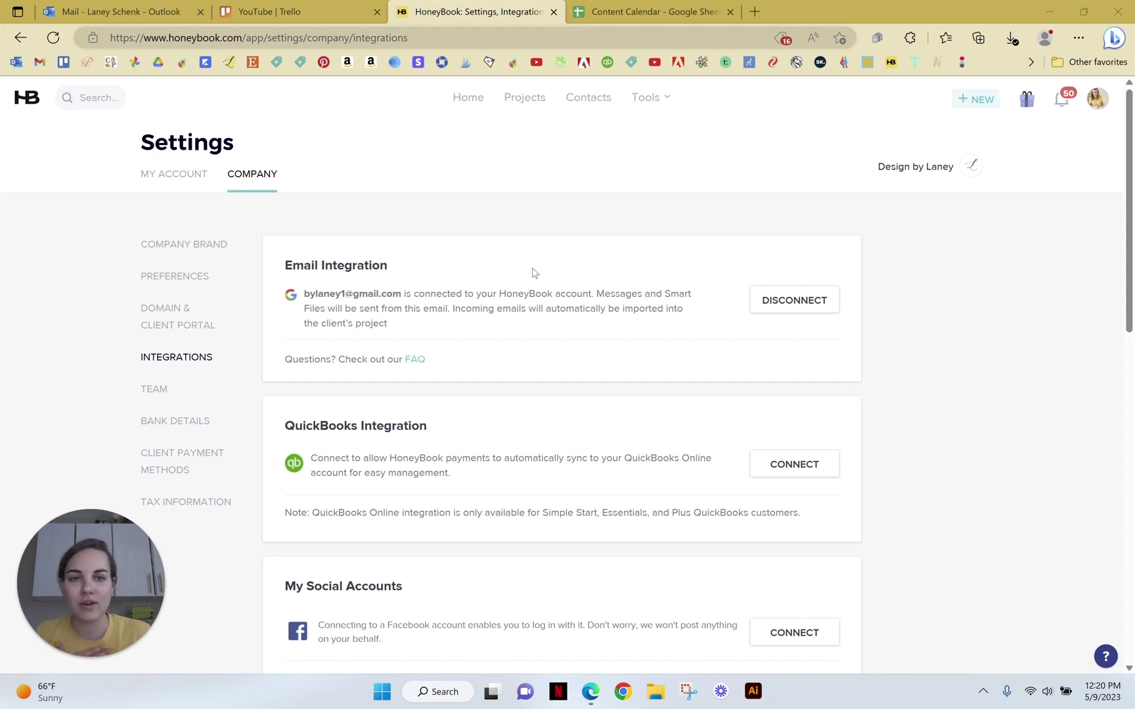
Highlight the Email Integration description, then switch to the Gmail invoice email with the HoneyBook sidebar
left_click_drag(281, 261, 580, 340)
left_click(654, 348)
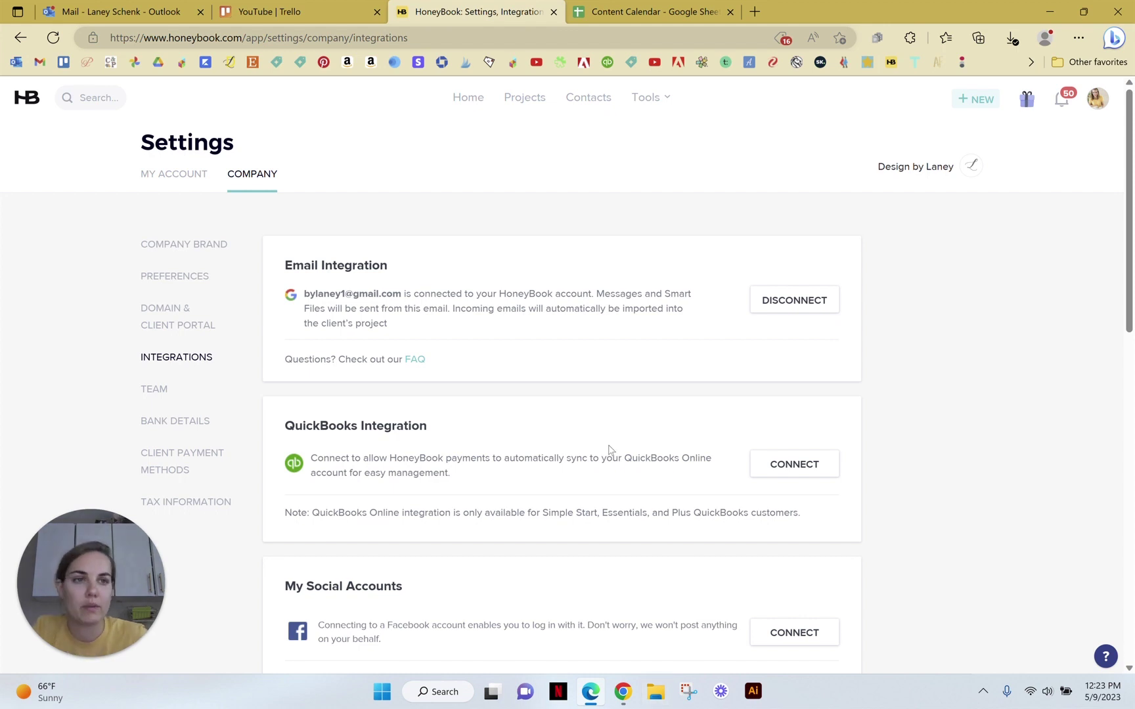
key("alt+Tab")
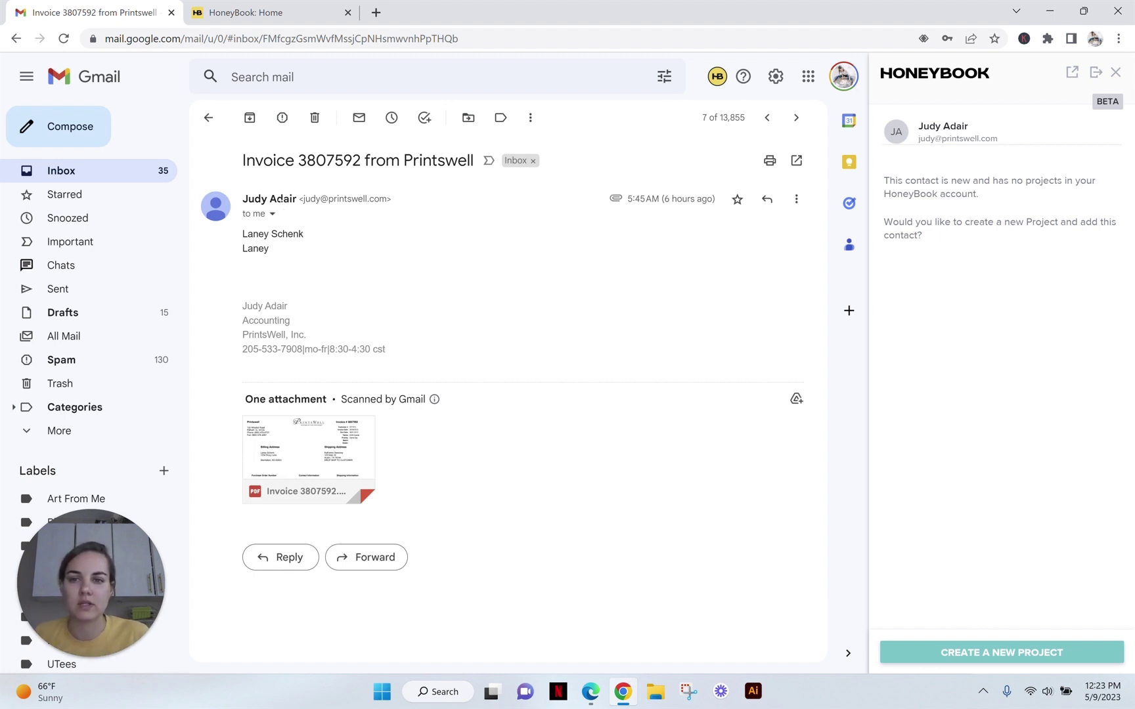
Start a new HoneyBook project for the new contact from the Gmail sidebar
left_click_drag(890, 180, 1008, 195)
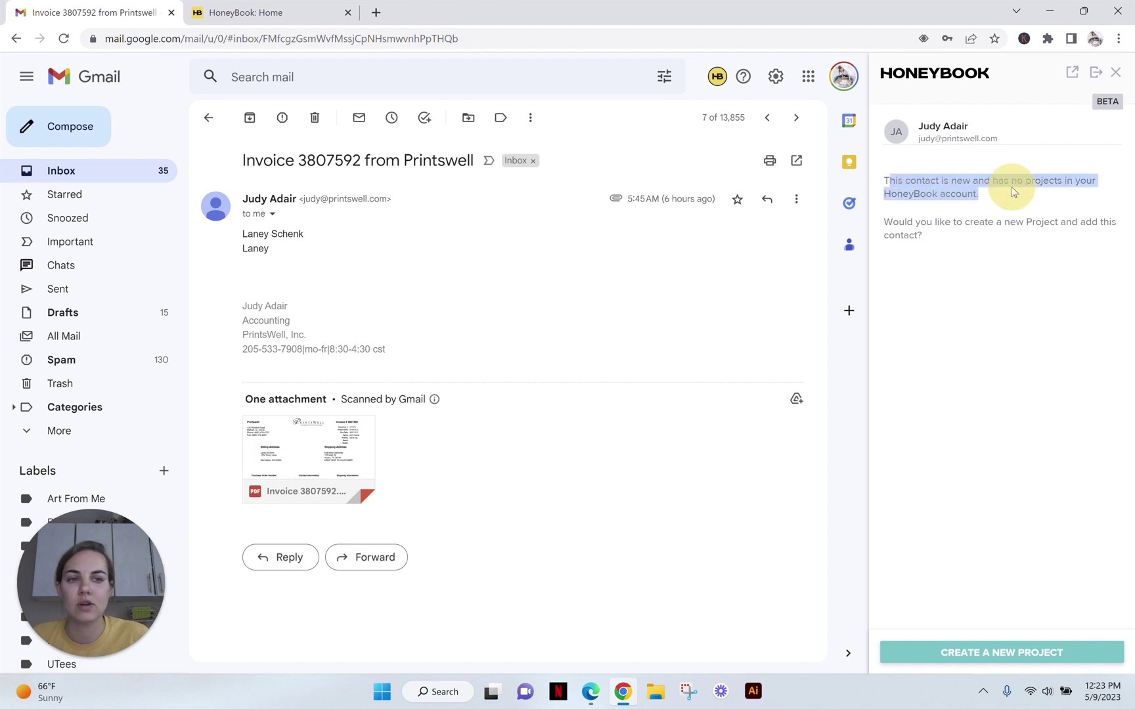
left_click(1007, 249)
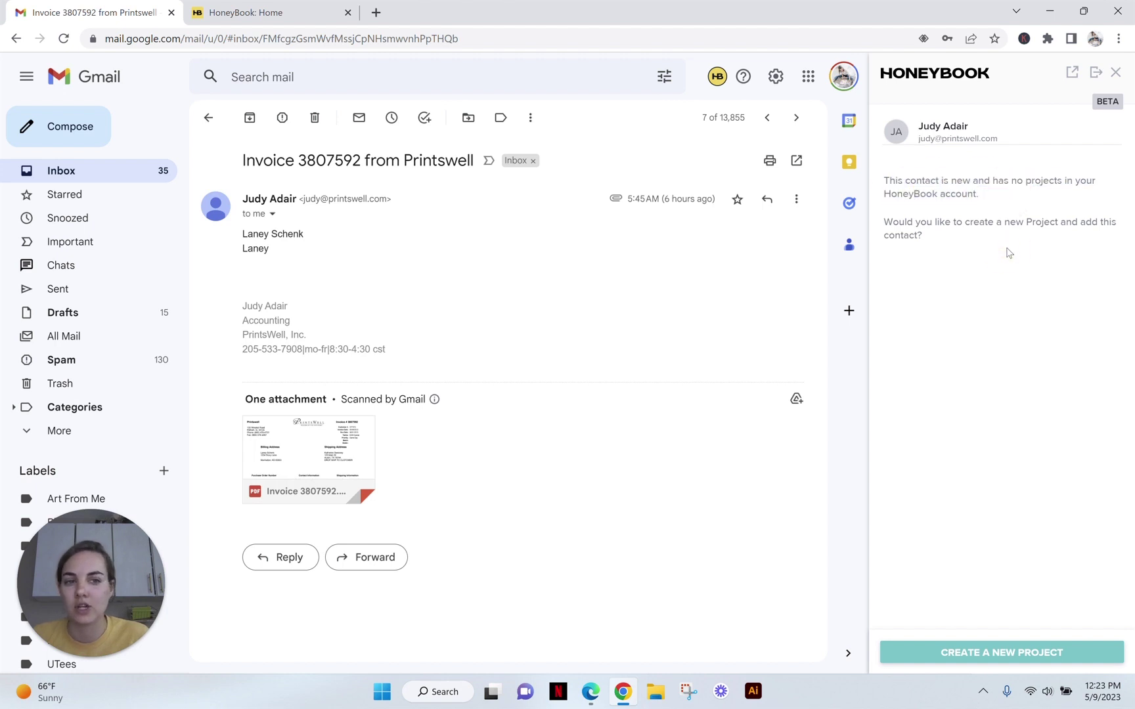
left_click(1025, 652)
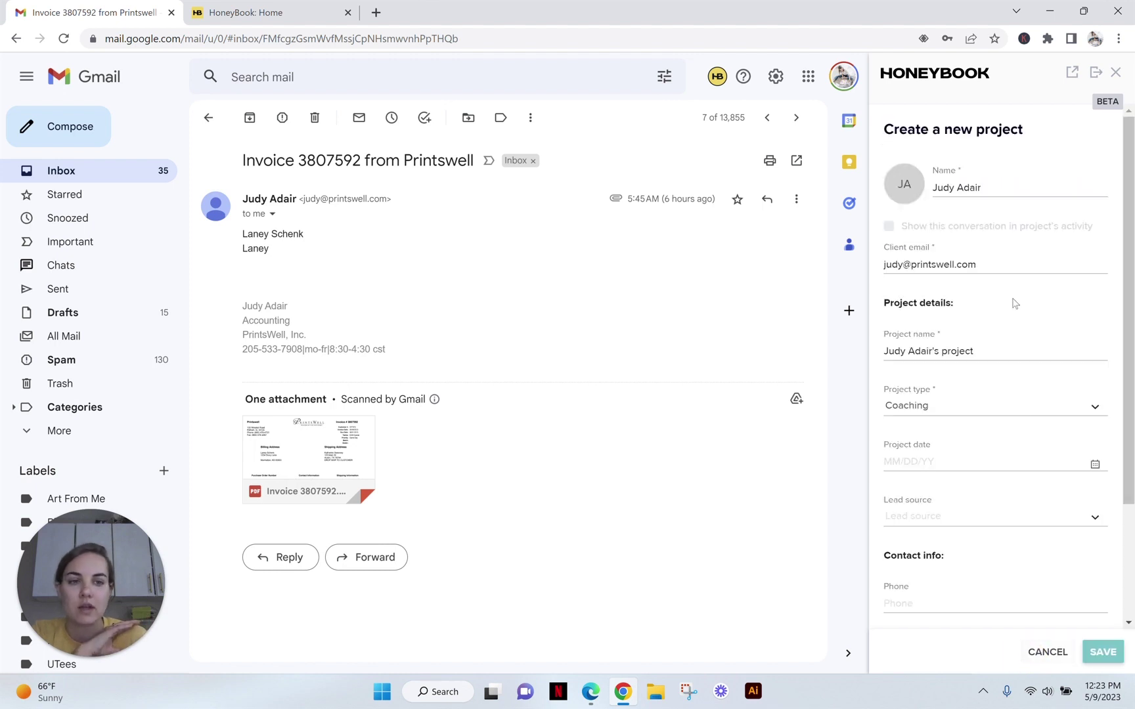
scroll(980, 147, "down", 1)
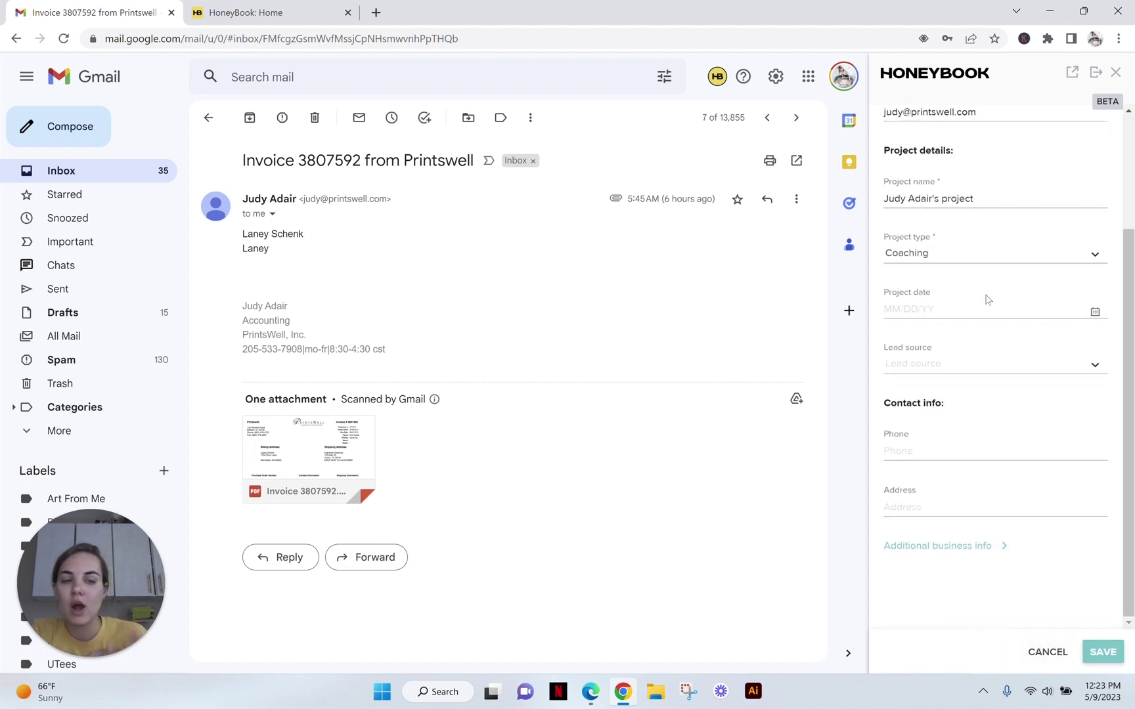
scroll(986, 262, "up", 2)
scroll(985, 210, "down", 2)
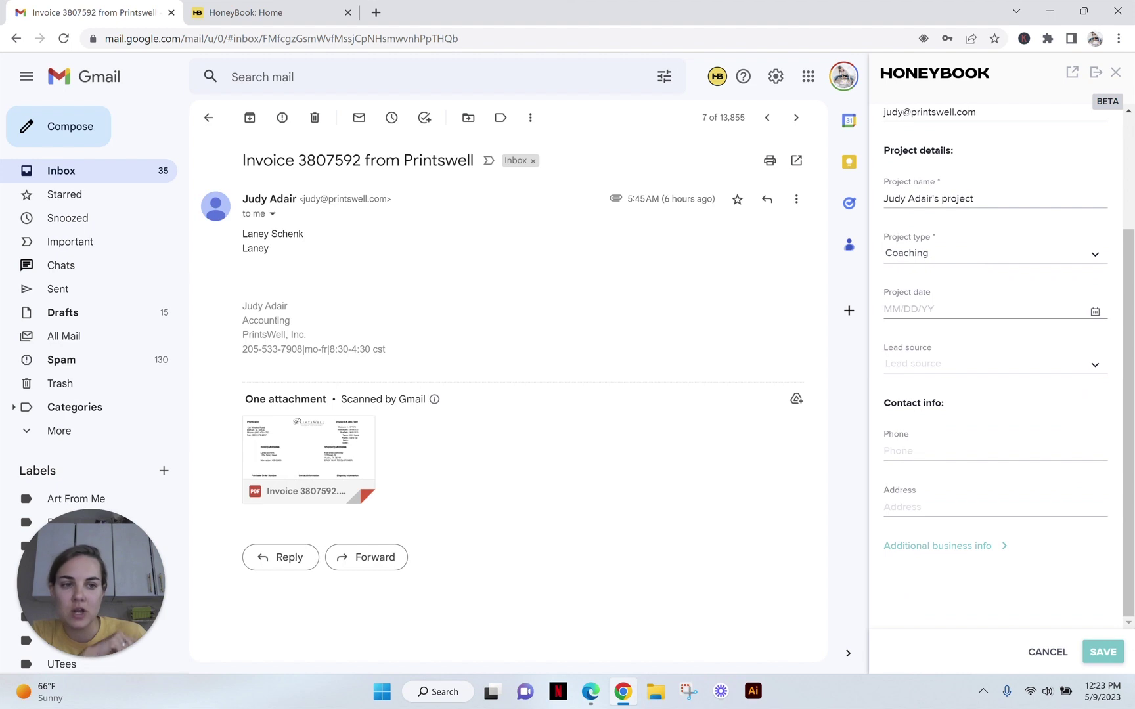
Set the project date to May 10 (05/10/2023) and the lead source to Google
left_click(982, 309)
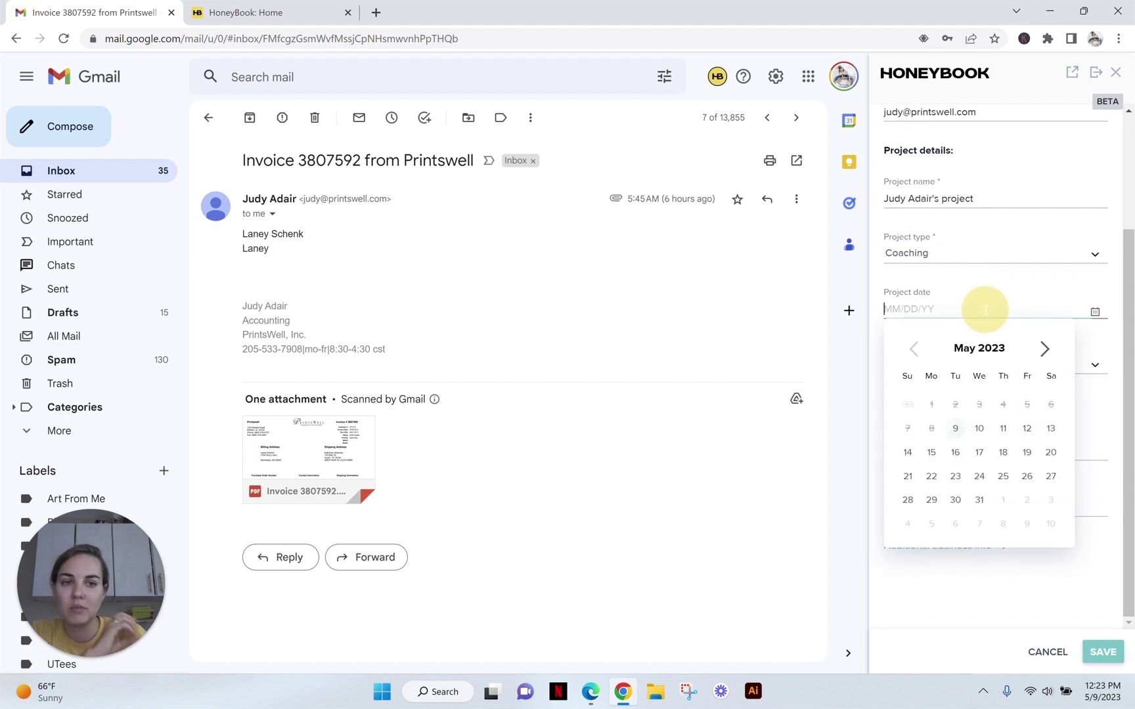
left_click(981, 428)
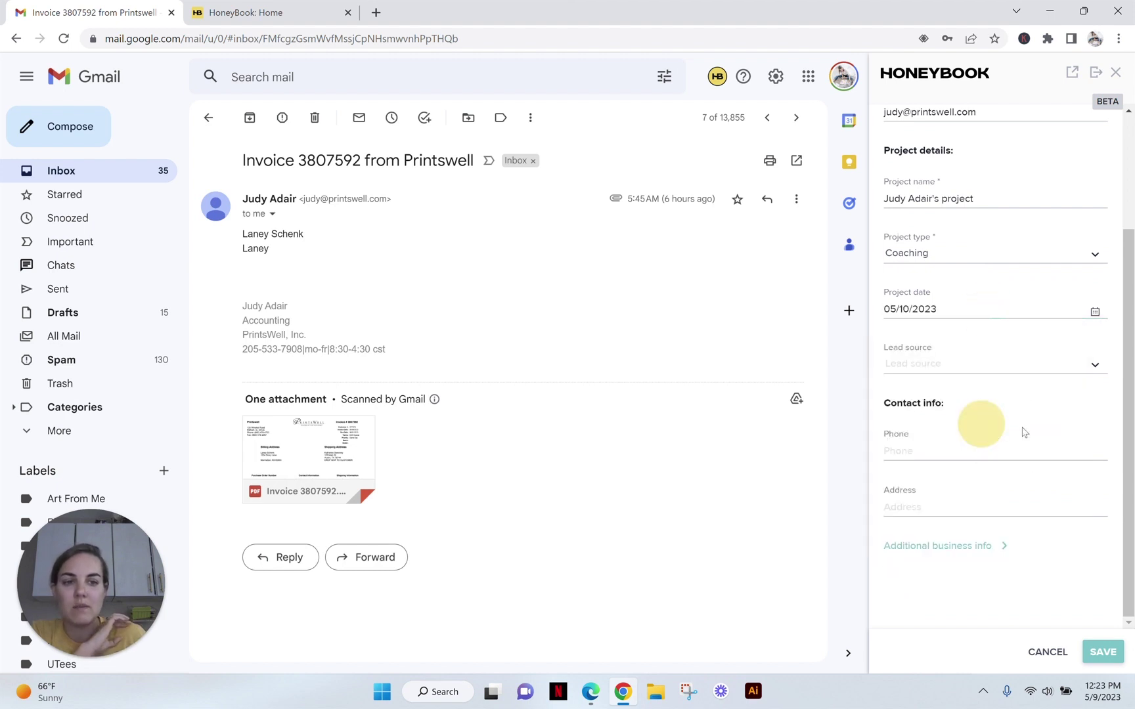
left_click(993, 367)
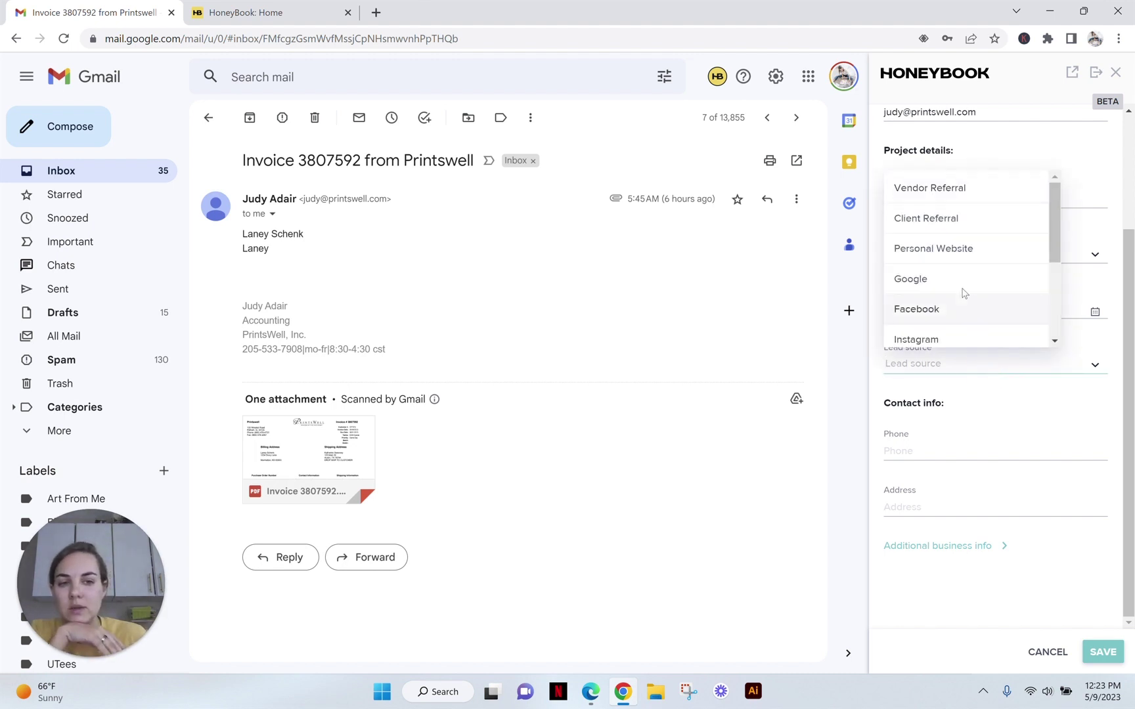
left_click(930, 280)
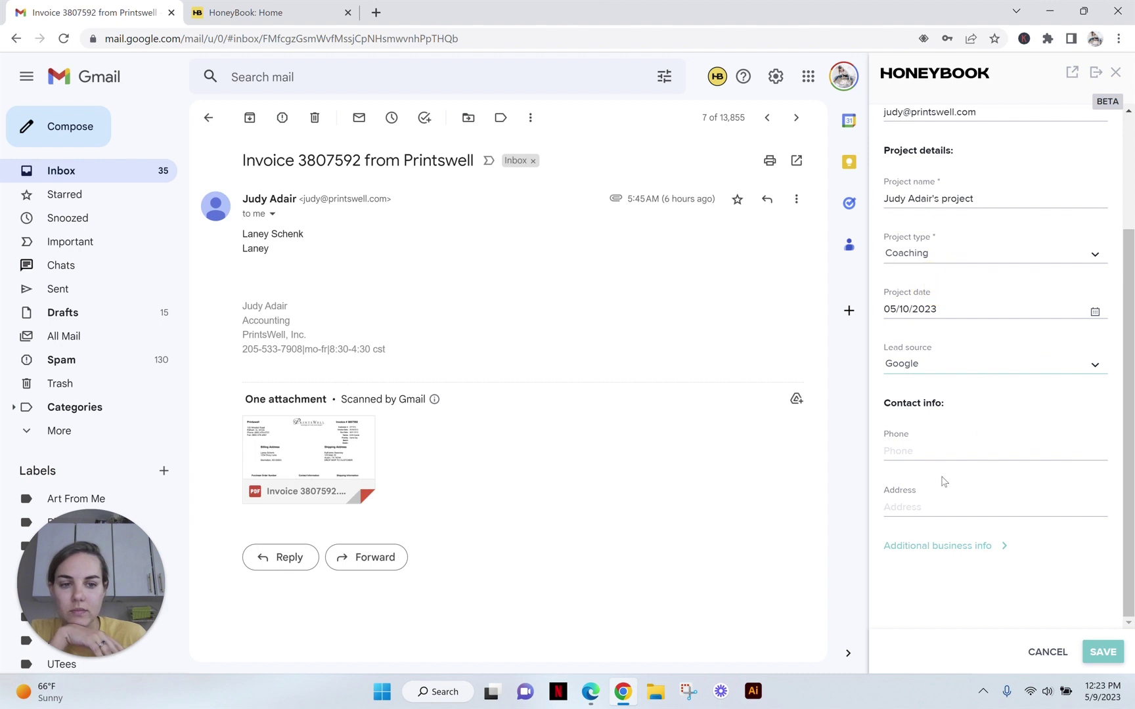
Save the Coaching project and check its Files and Details views
left_click(1097, 651)
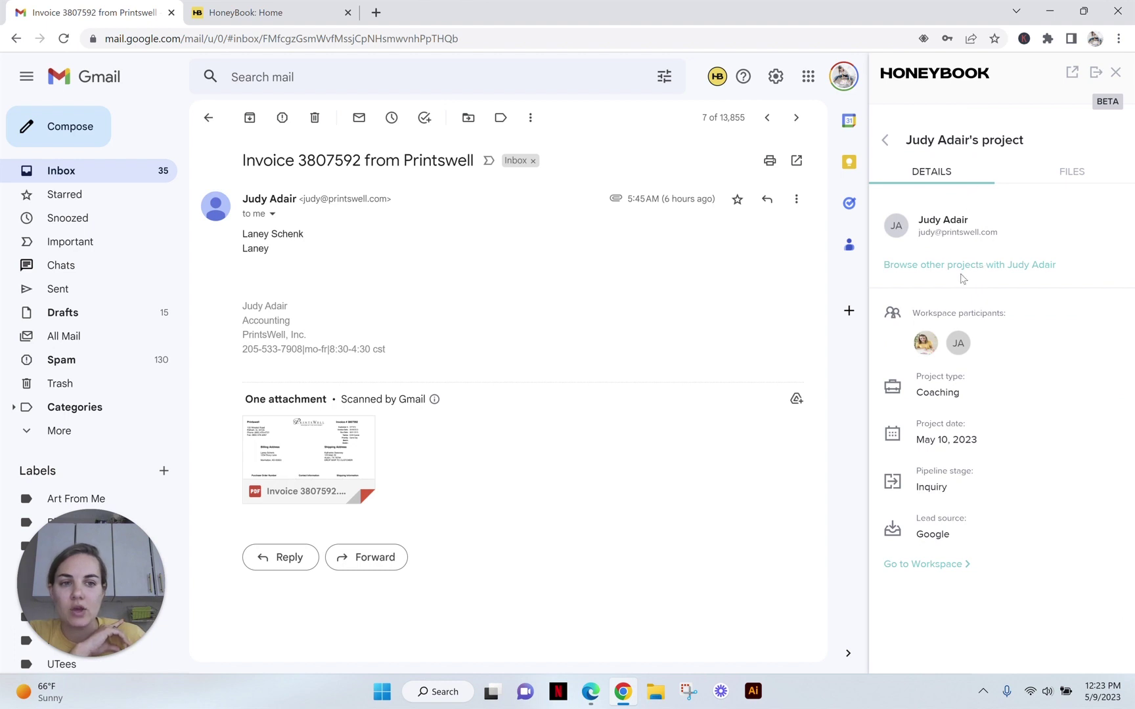
left_click(1083, 176)
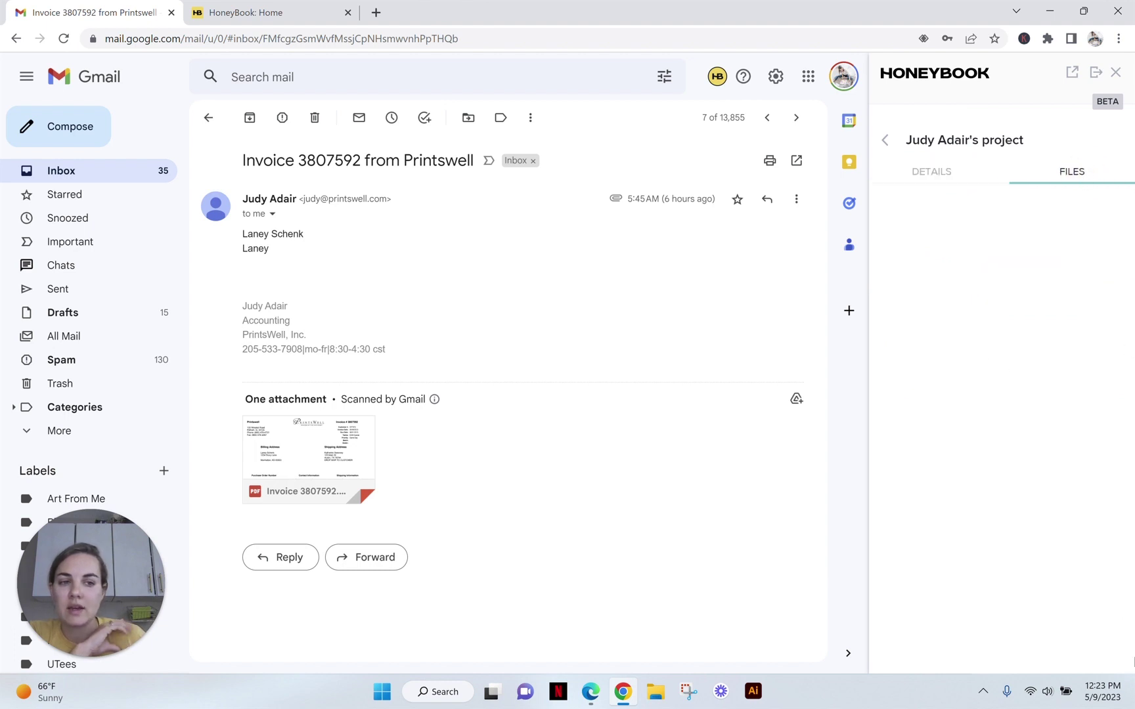
left_click(931, 170)
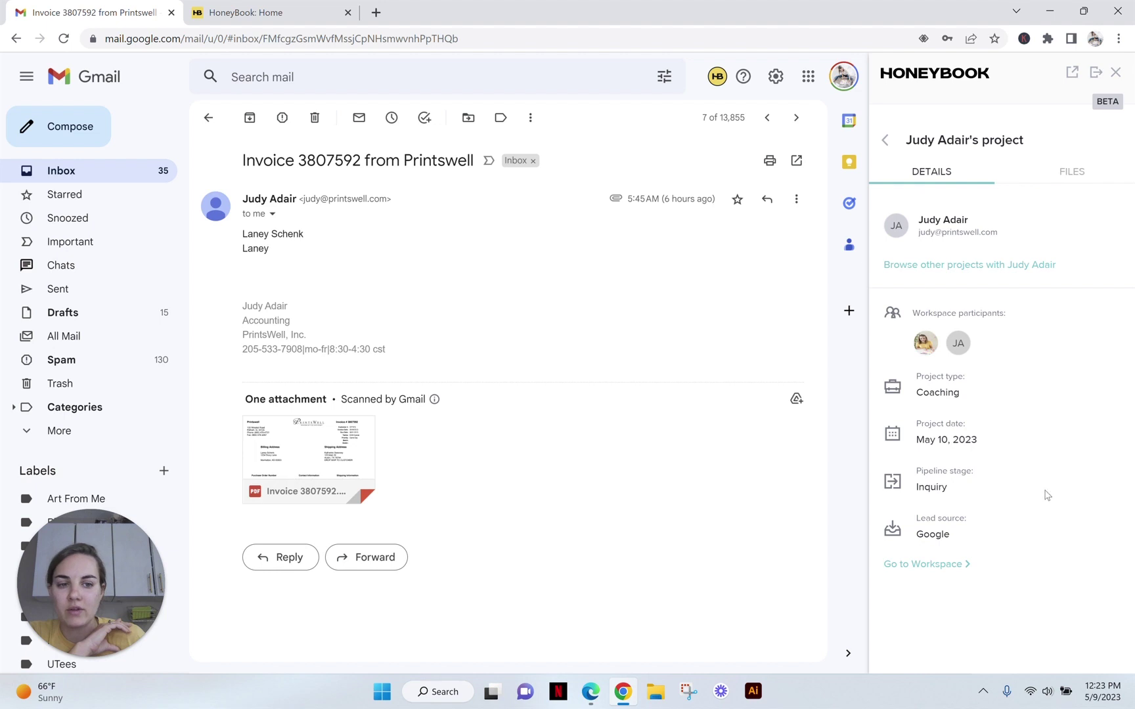
View the project's files in the full HoneyBook workspace, then close it to return to Gmail
left_click(916, 563)
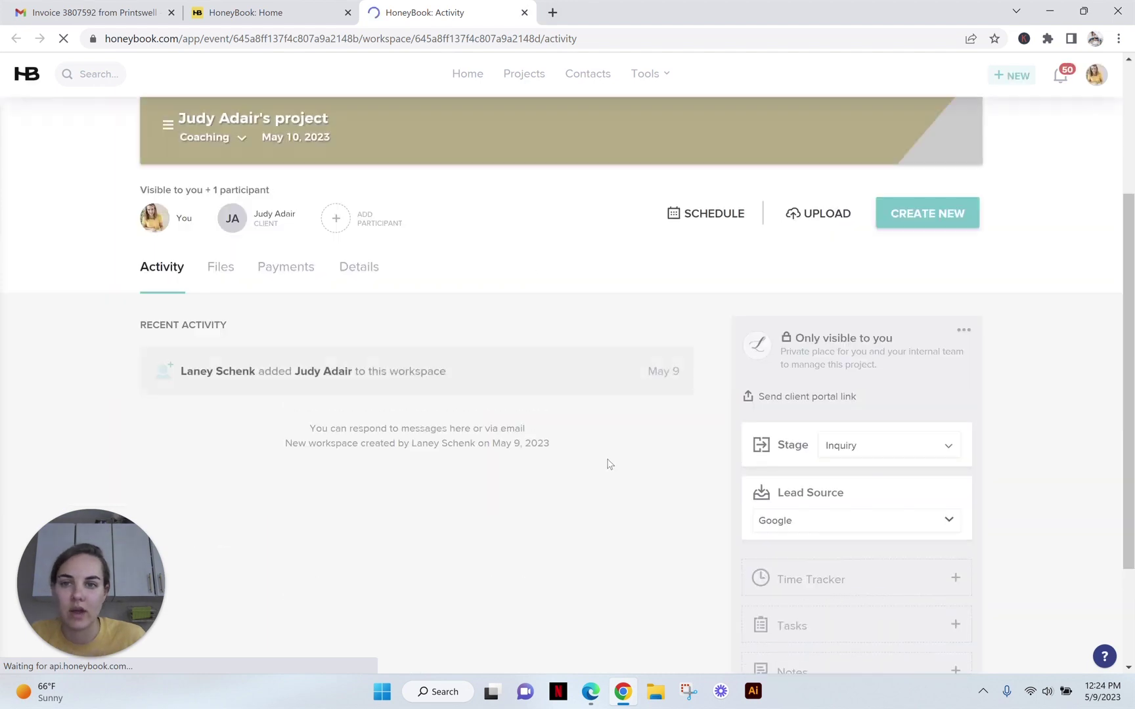
scroll(464, 332, "down", 2)
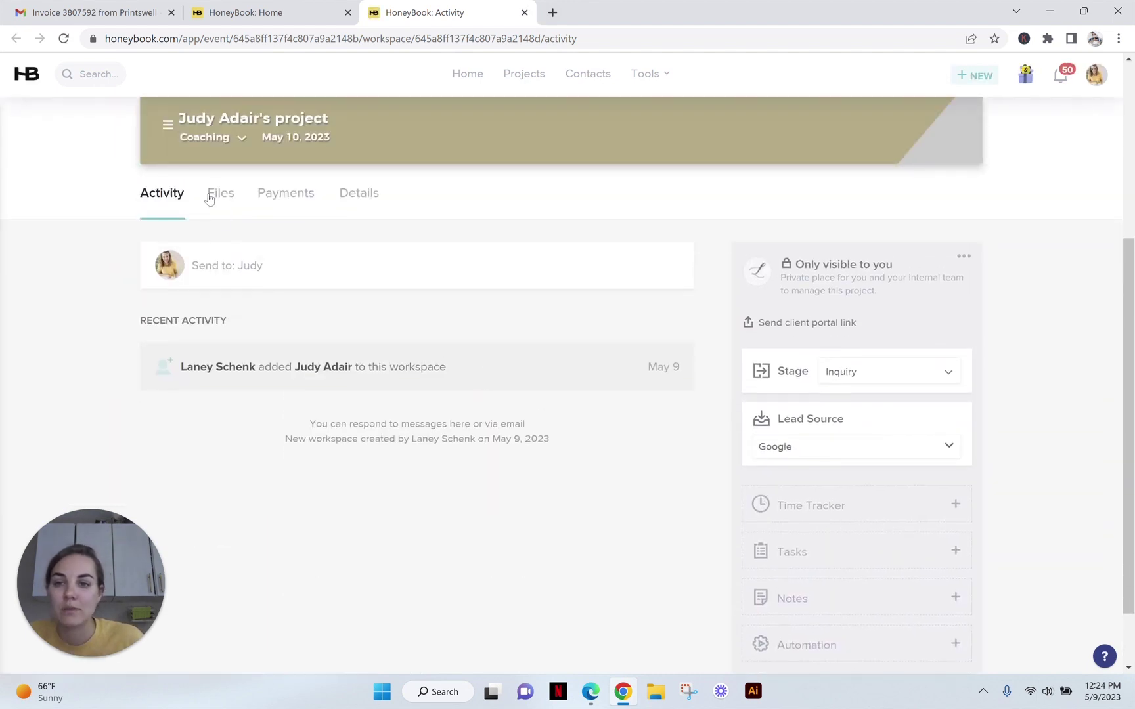
left_click(216, 192)
scroll(355, 338, "down", 3)
key("ctrl+w")
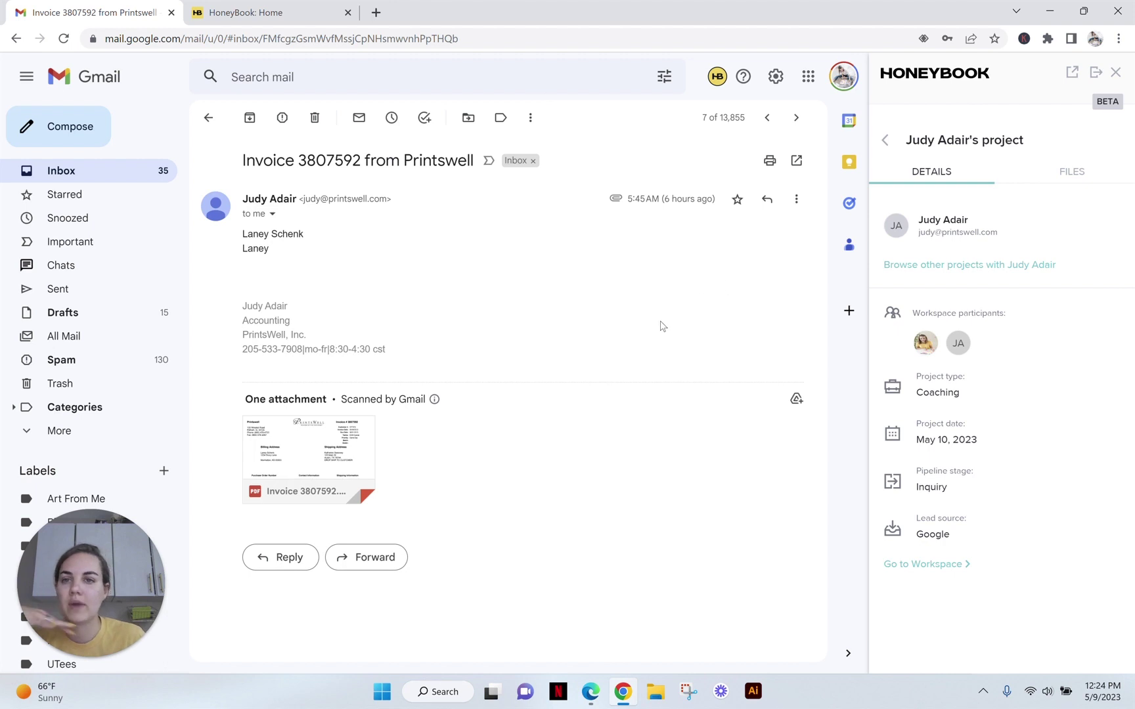
Return to HoneyBook Integrations settings and scroll to the QuickBooks and social accounts sections
left_click(590, 690)
scroll(653, 328, "down", 3)
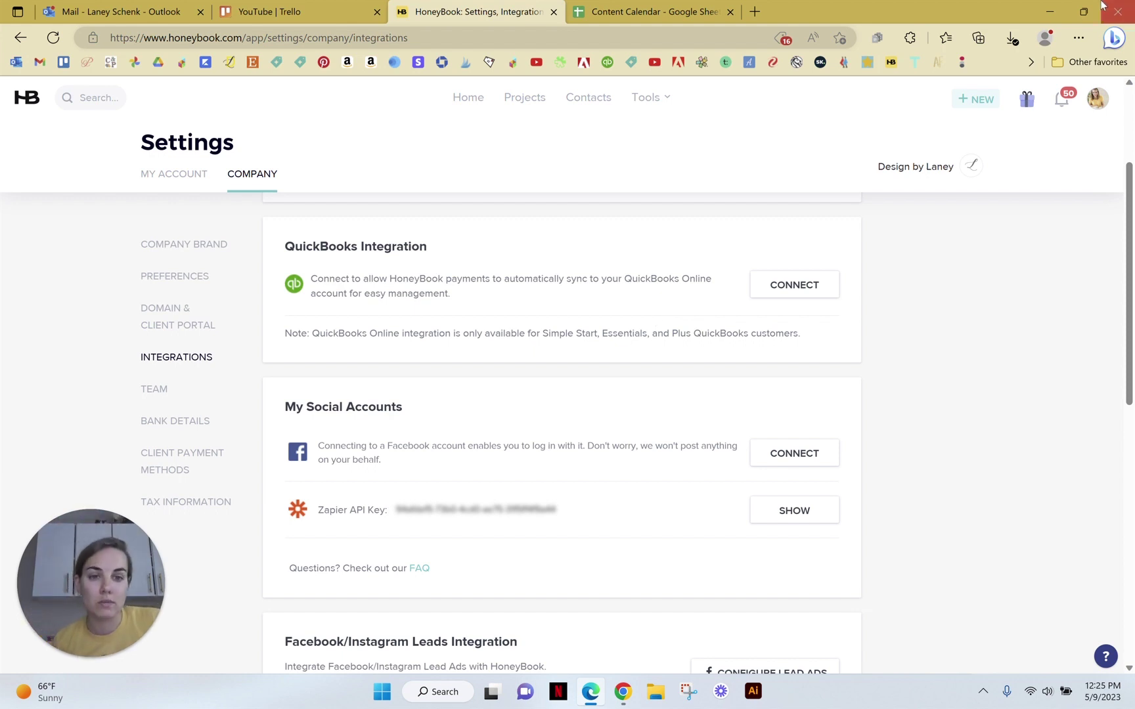
Scroll the Integrations page, then bring up Zapier's HoneyBook integrations page
scroll(652, 416, "down", 3)
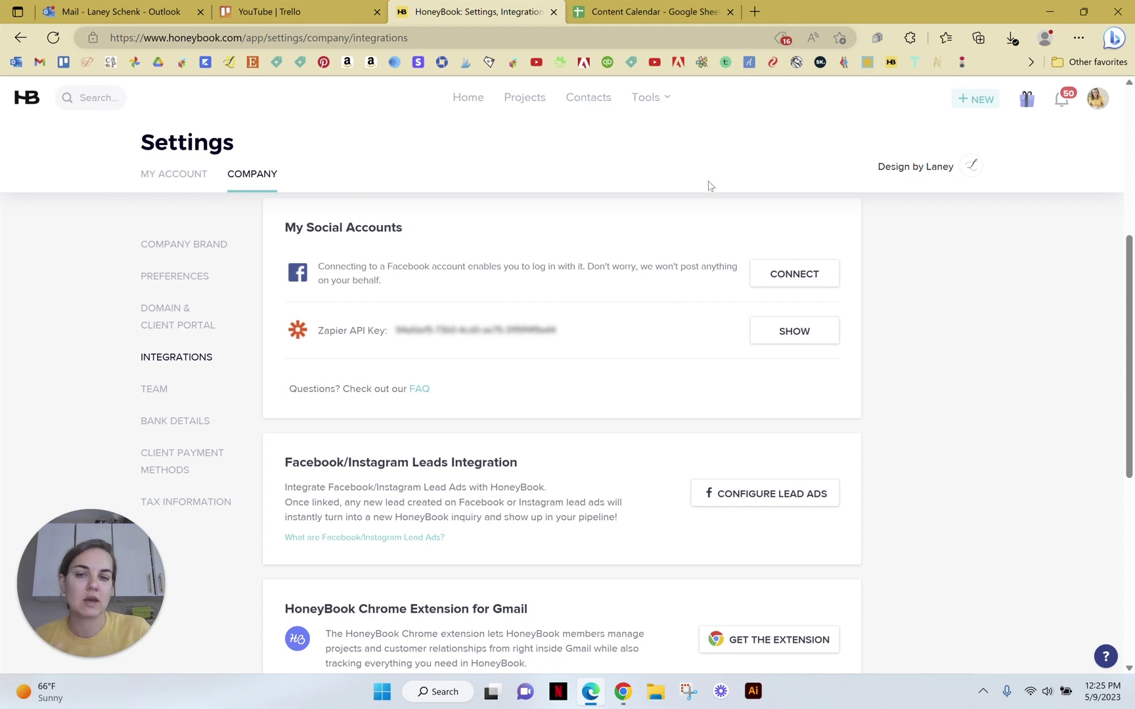
key("ctrl+shift+t")
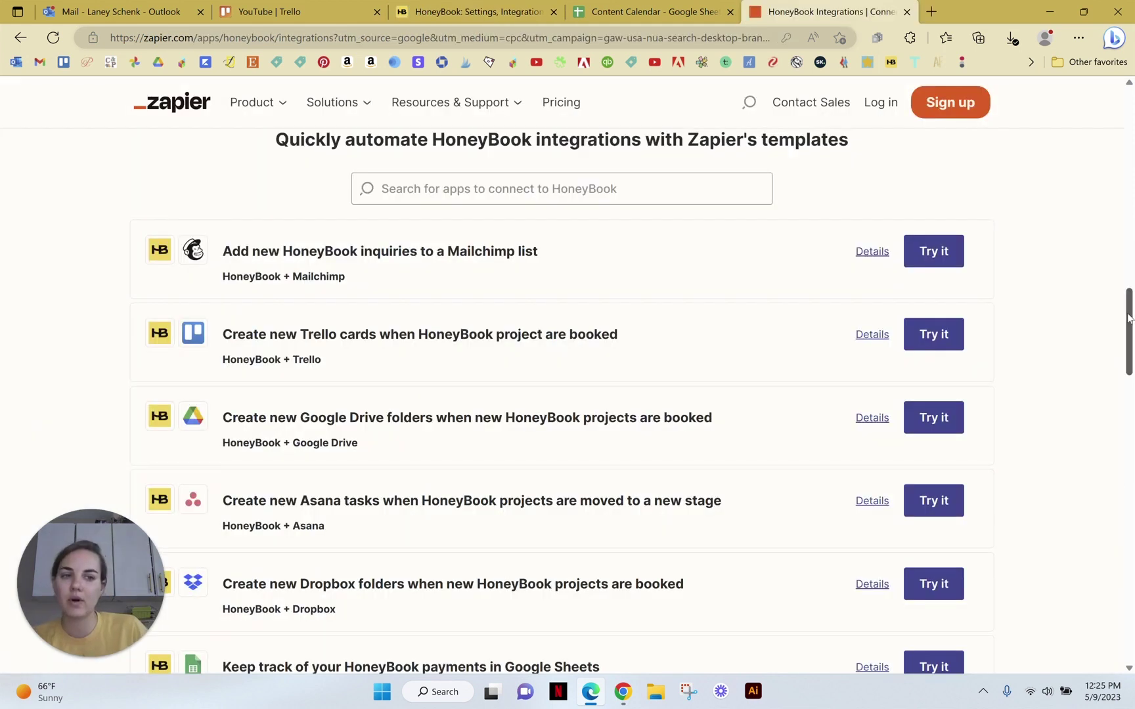
Browse Zapier templates like Mailchimp, Trello, Google Drive, Asana and Dropbox, then return to HoneyBook Settings
scroll(1127, 320, "down", 1)
left_click_drag(1128, 321, 1128, 324)
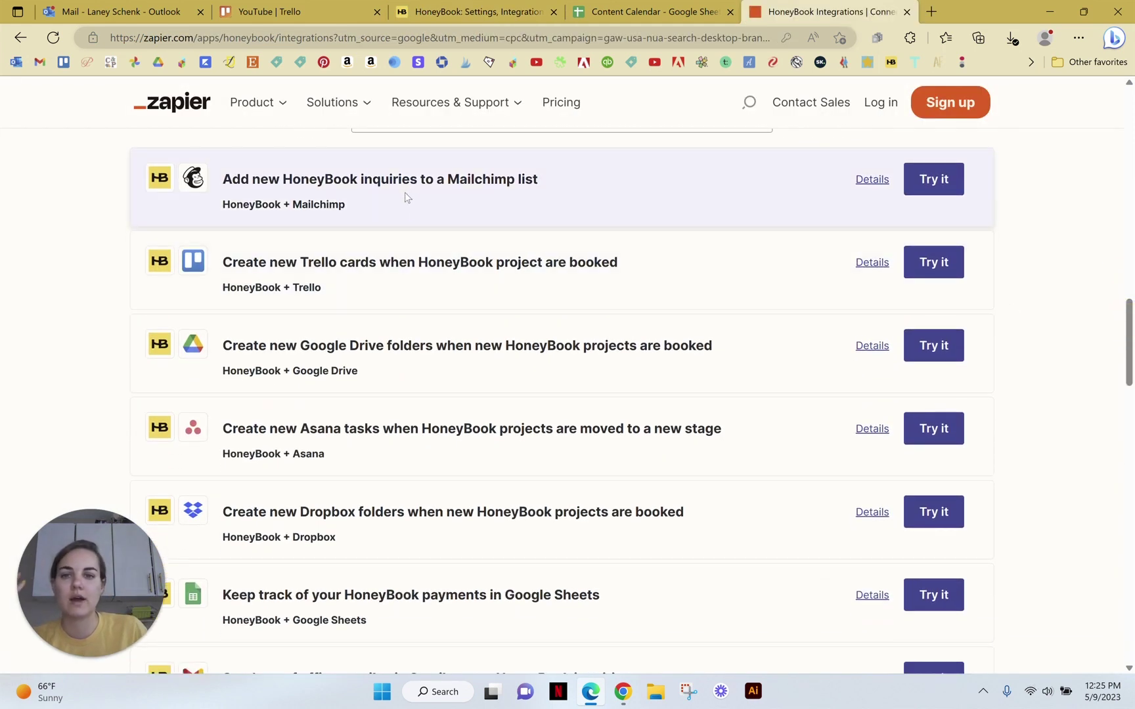
scroll(456, 284, "down", 1)
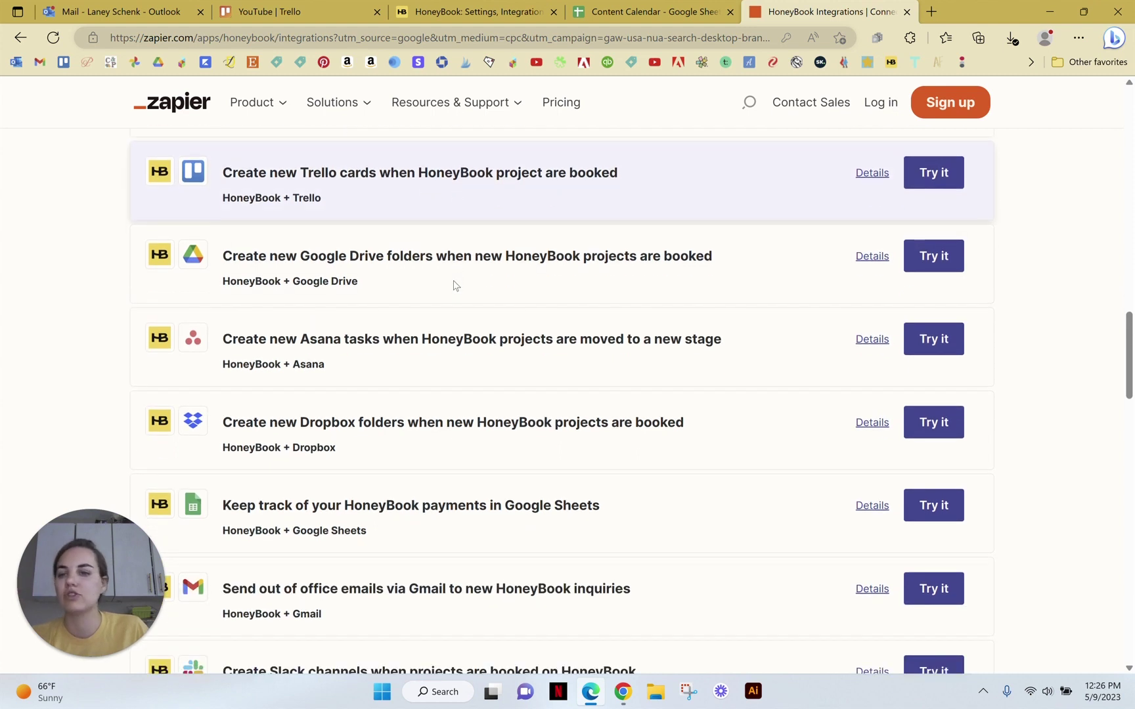
scroll(460, 289, "down", 1)
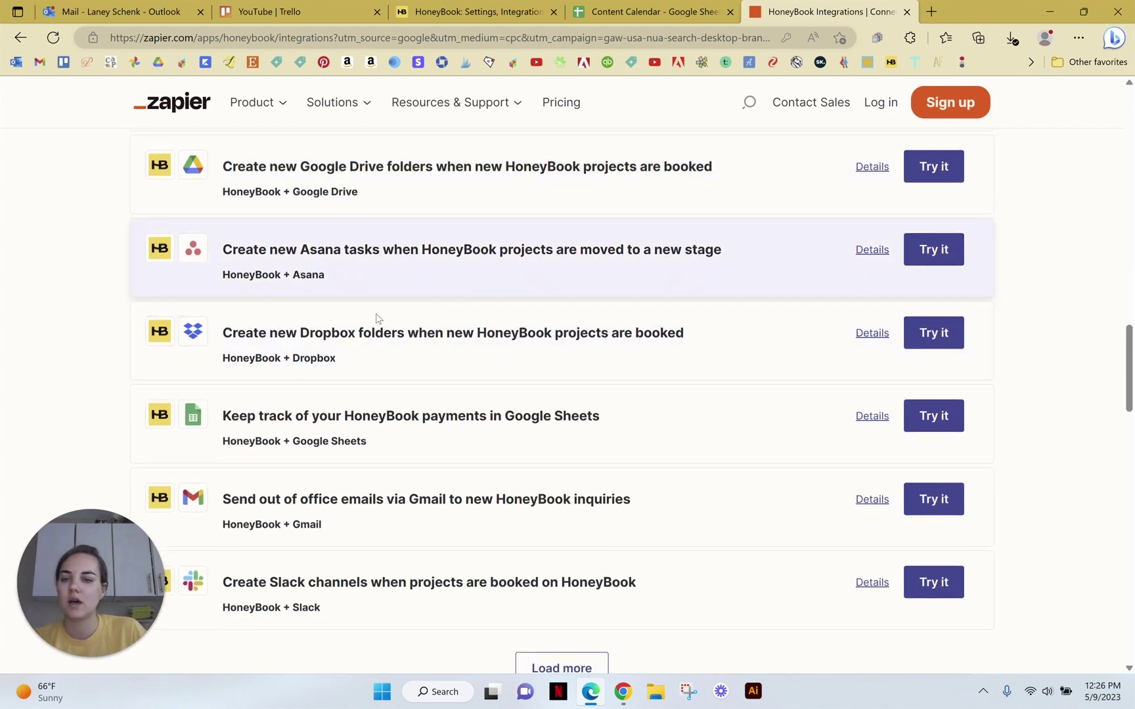
scroll(479, 525, "down", 2)
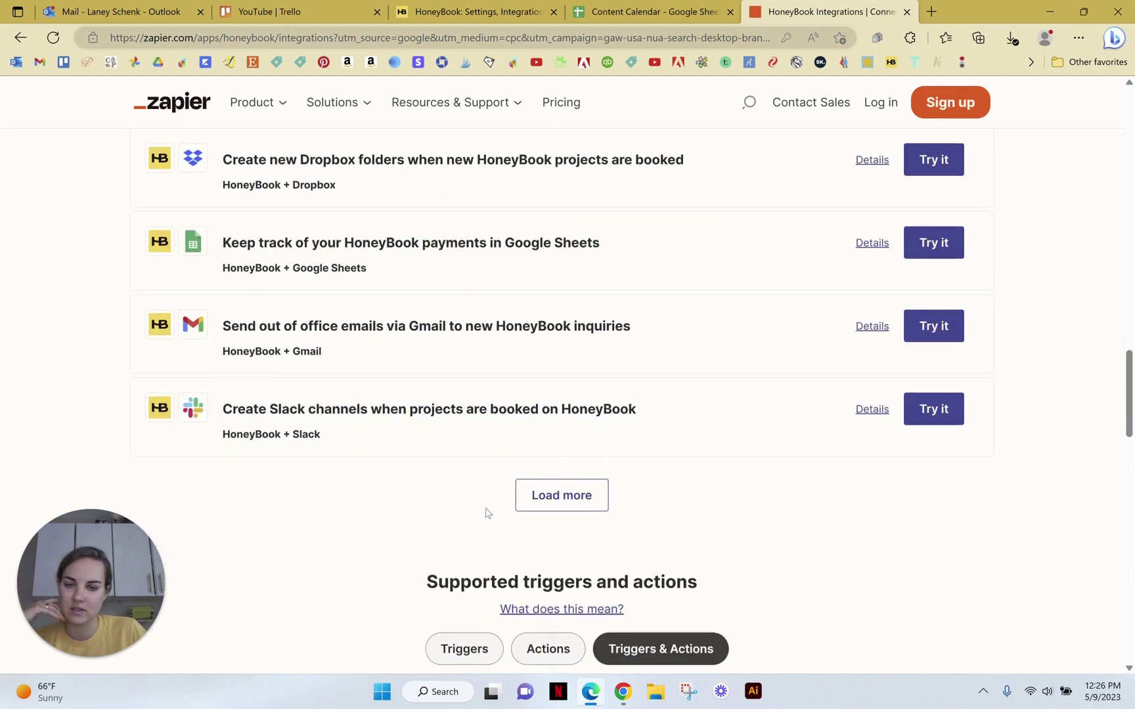
scroll(486, 506, "up", 6)
scroll(493, 499, "down", 4)
scroll(493, 497, "down", 2)
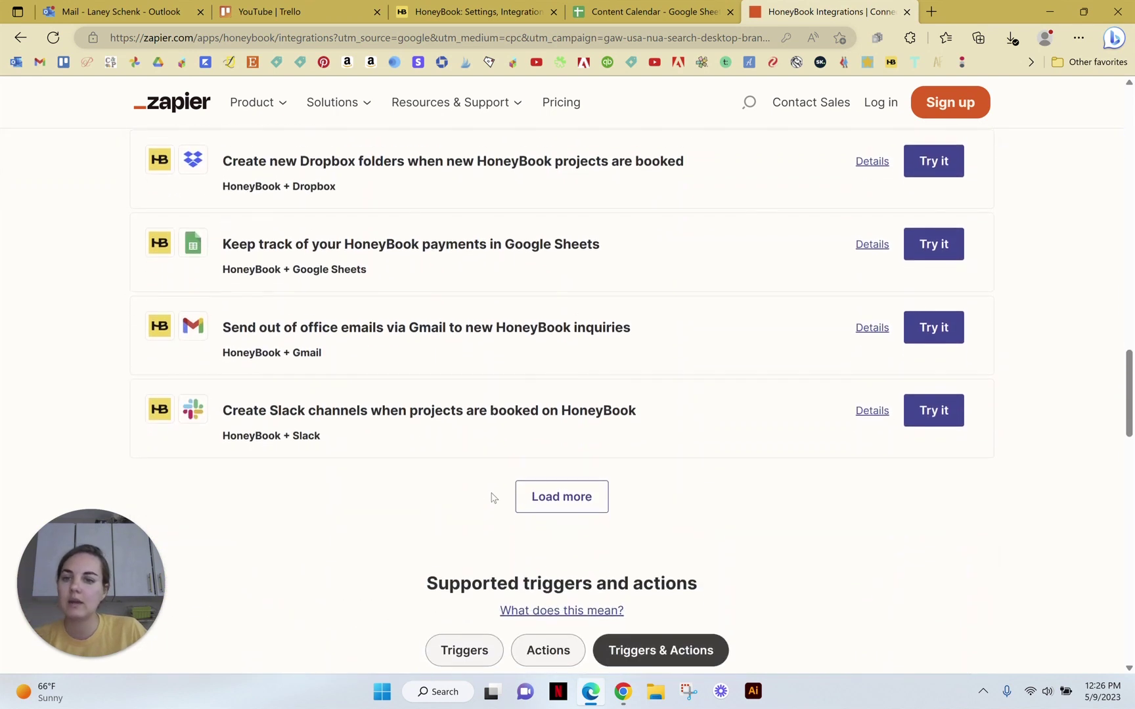
scroll(494, 497, "up", 1)
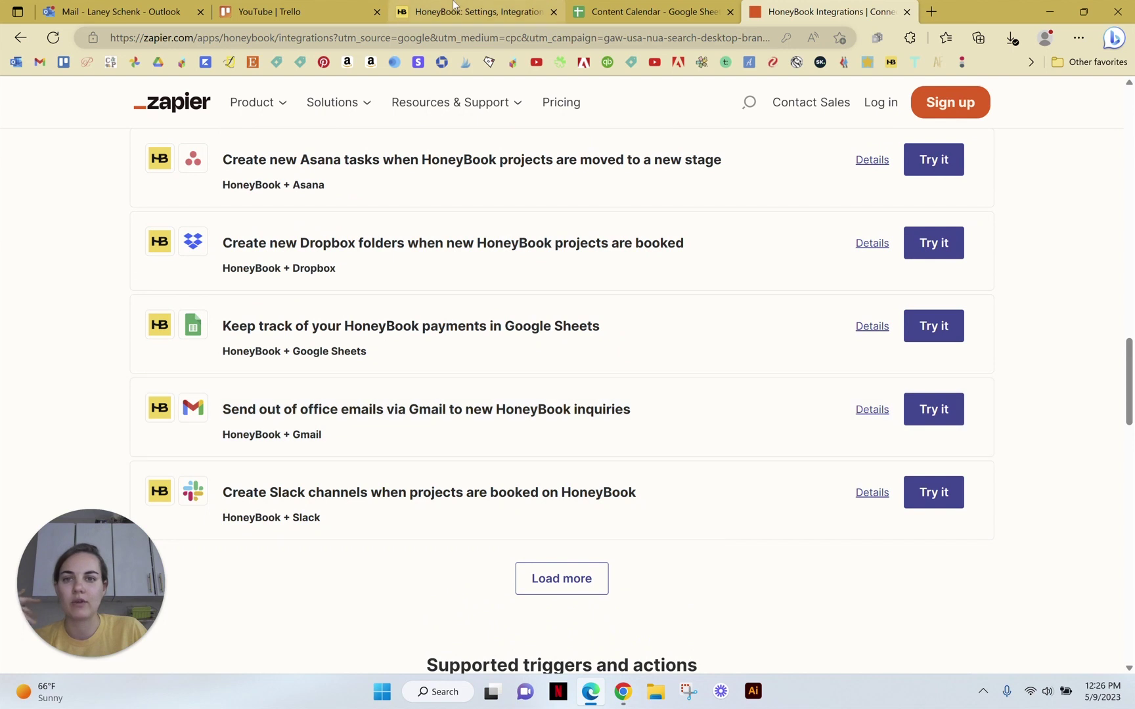
left_click(489, 16)
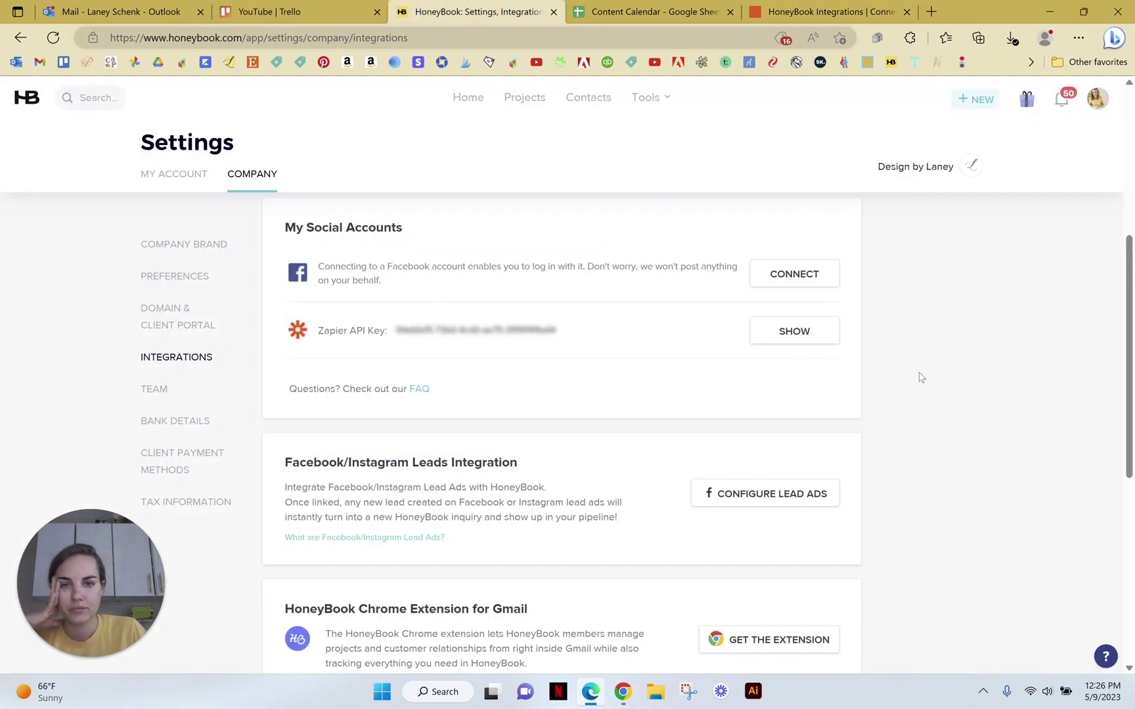
Scroll down to the unconnected Zoom and Calendly integration cards and the free Scheduler tool
scroll(919, 378, "down", 3)
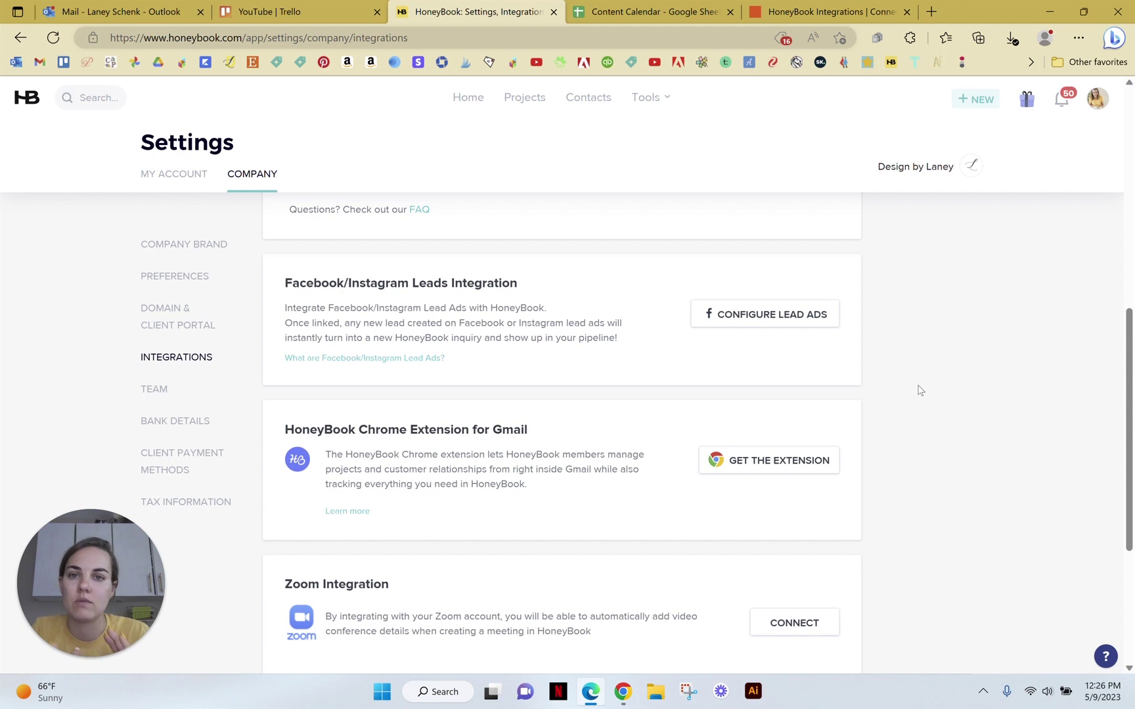
scroll(918, 390, "down", 1)
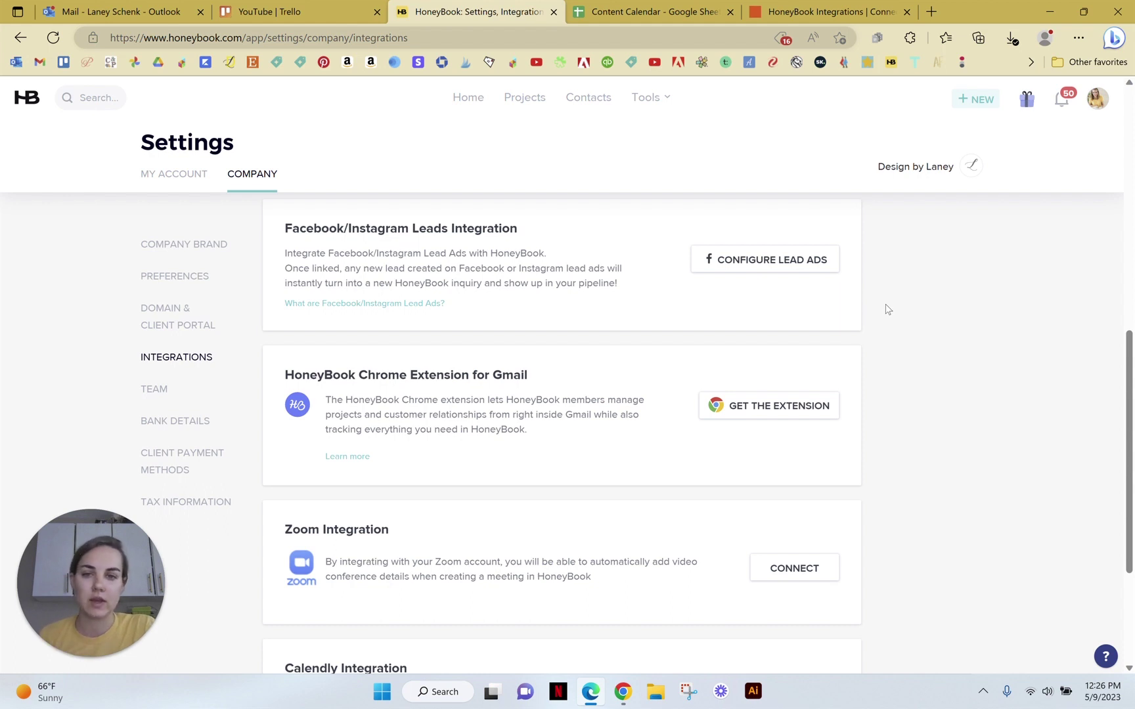
scroll(887, 310, "down", 2)
scroll(887, 309, "down", 2)
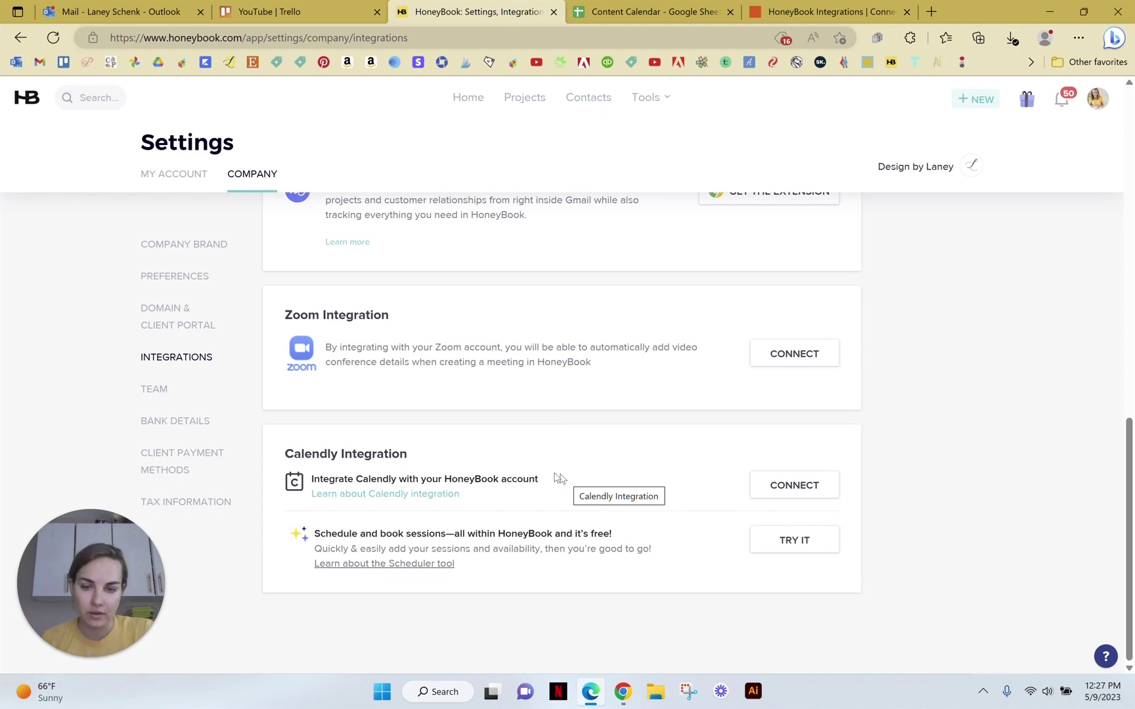
Highlight the free Scheduler tool description, then clear the highlight
left_click_drag(353, 535, 636, 529)
left_click(612, 603)
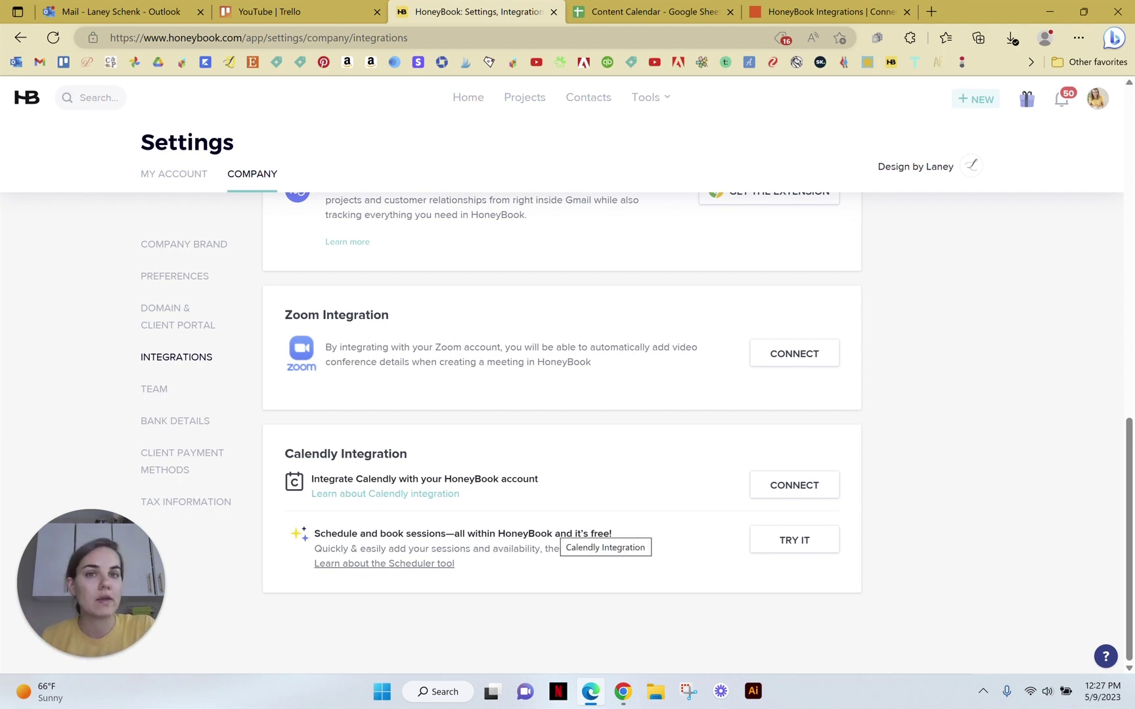
scroll(554, 532, "up", 15)
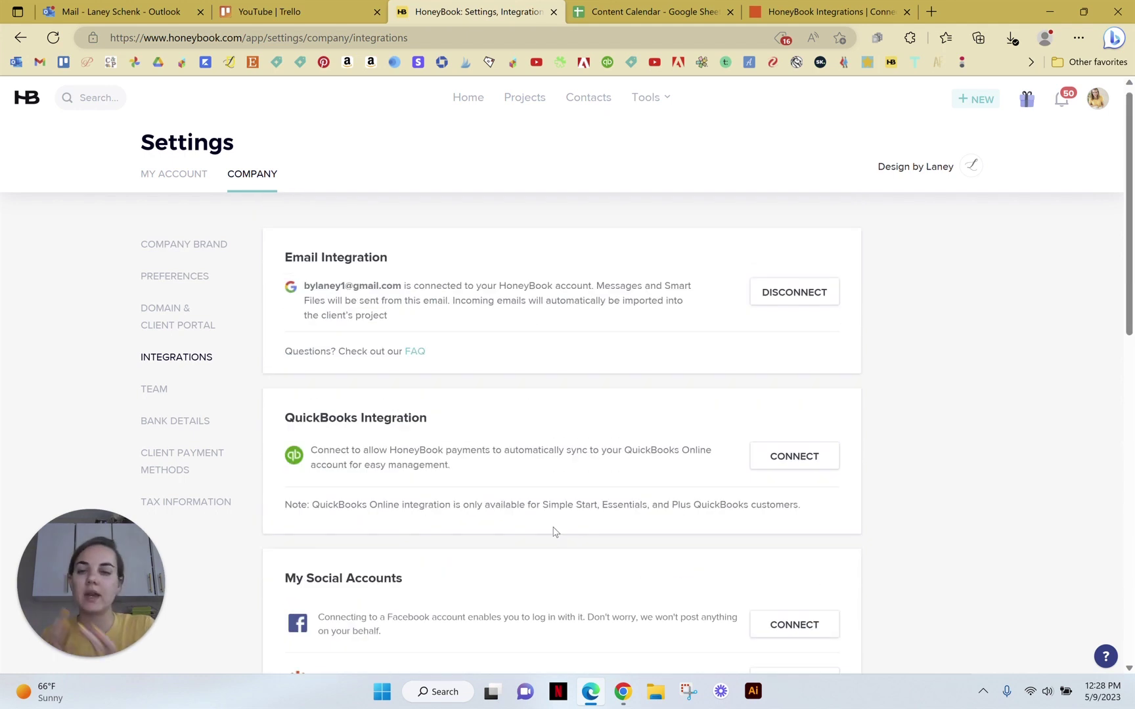
left_click(829, 11)
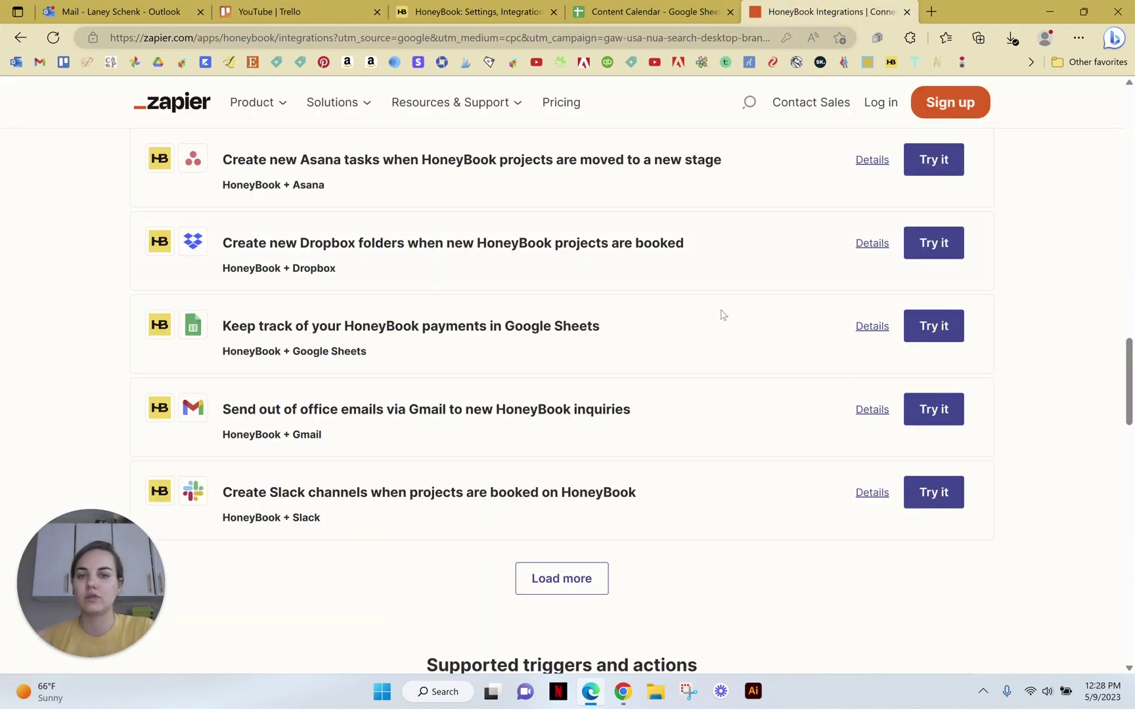
scroll(713, 378, "up", 1)
scroll(714, 379, "up", 3)
scroll(714, 378, "up", 4)
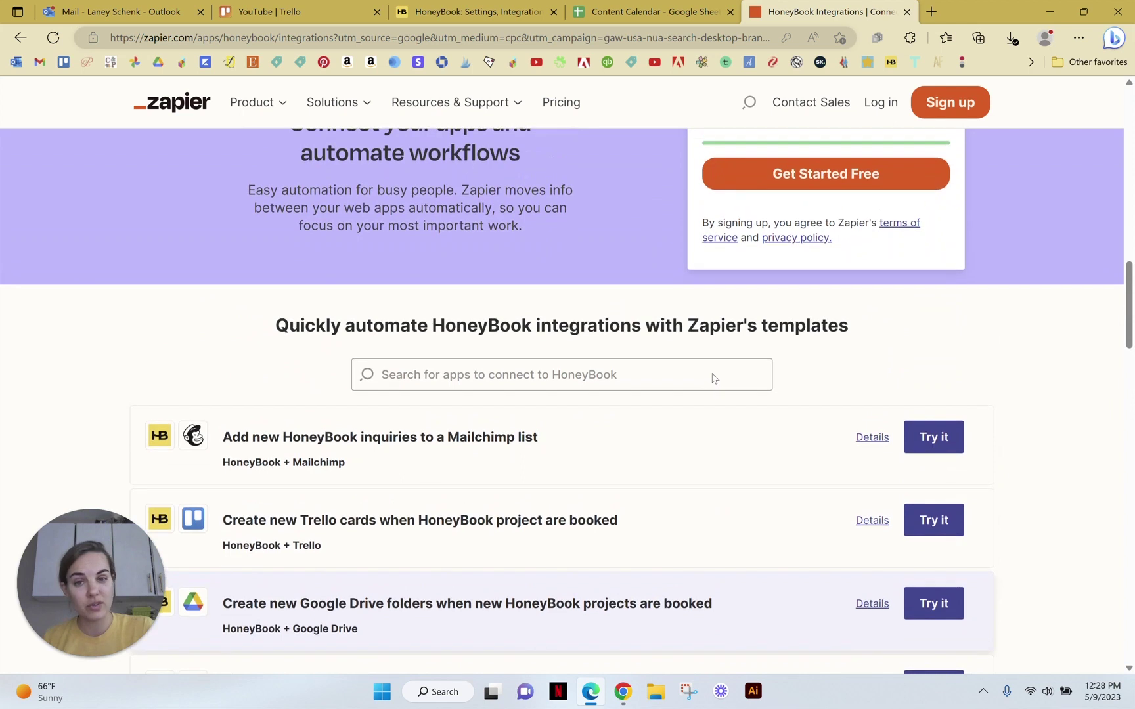
scroll(714, 378, "down", 3)
scroll(714, 378, "down", 1)
left_click(476, 11)
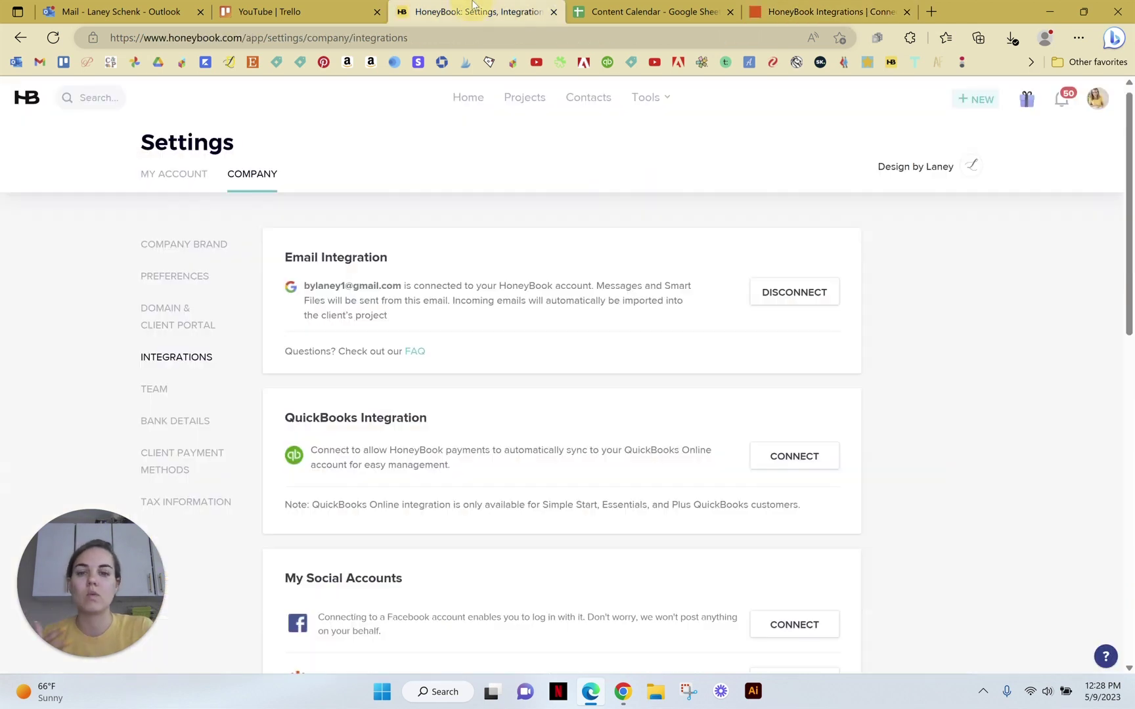
scroll(551, 425, "down", 6)
scroll(551, 425, "up", 6)
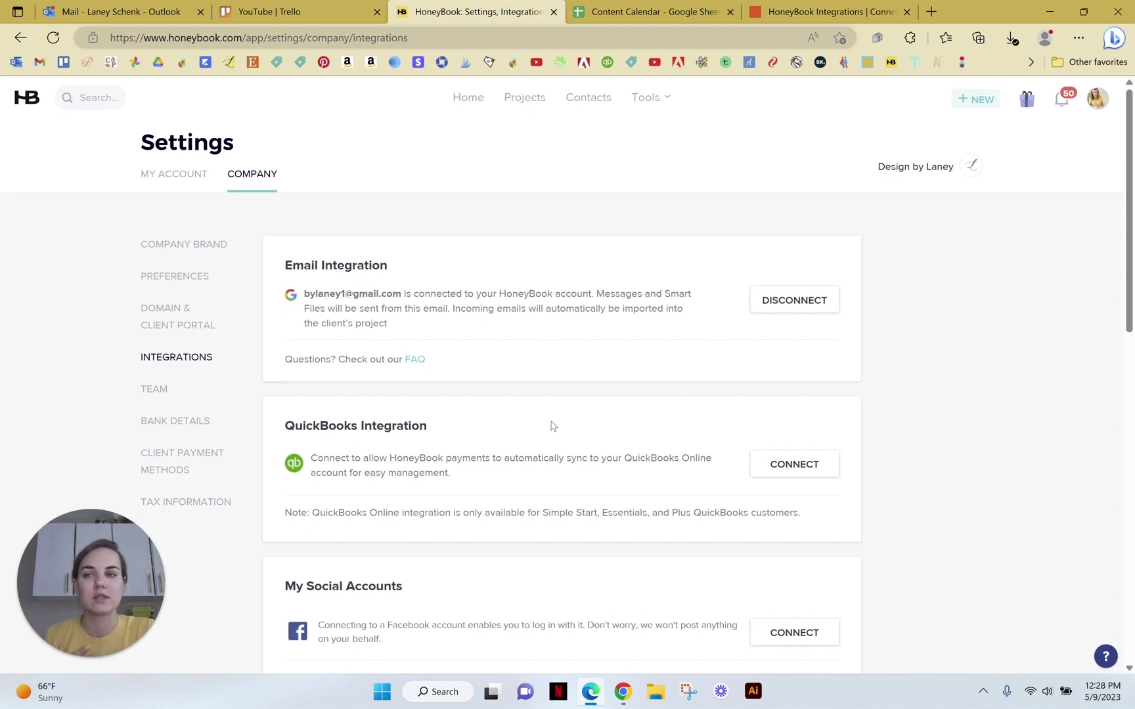
left_click(814, 12)
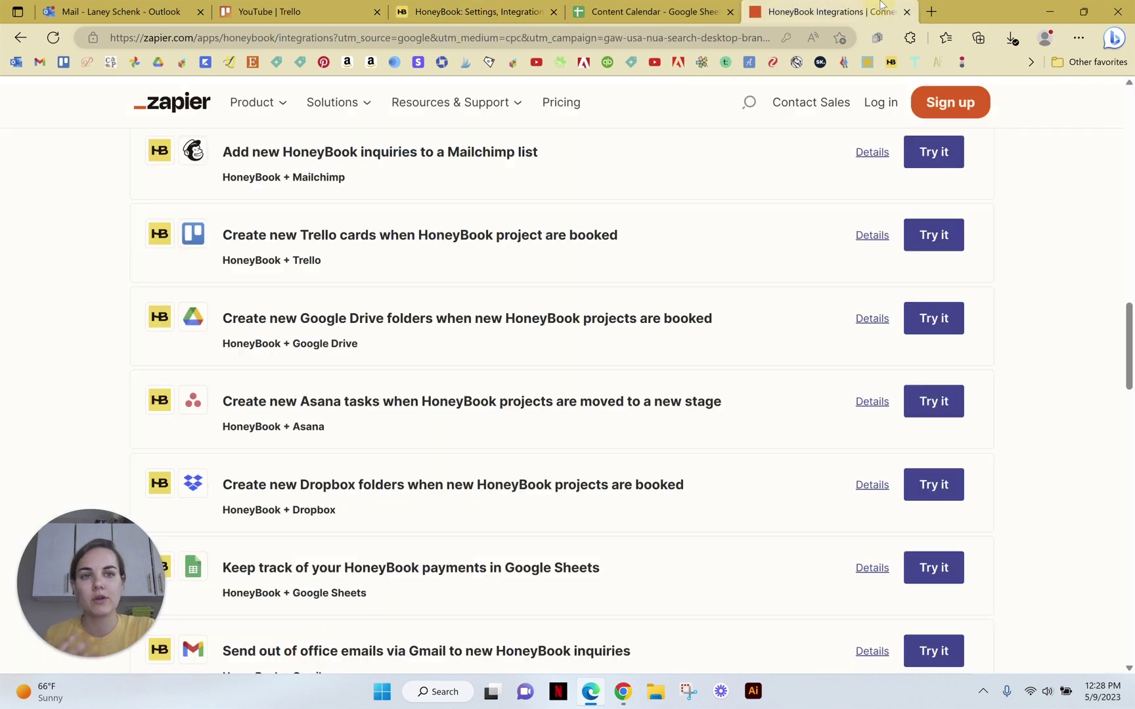
scroll(661, 460, "down", 3)
scroll(661, 459, "down", 3)
scroll(662, 458, "up", 9)
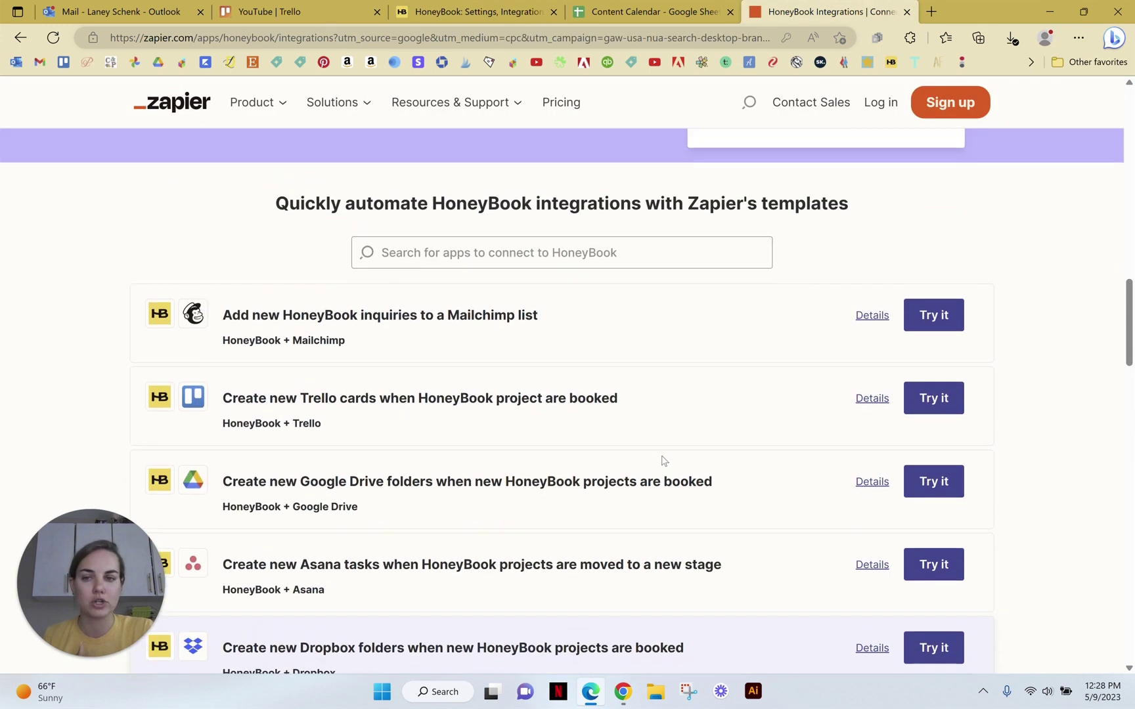
left_click(468, 7)
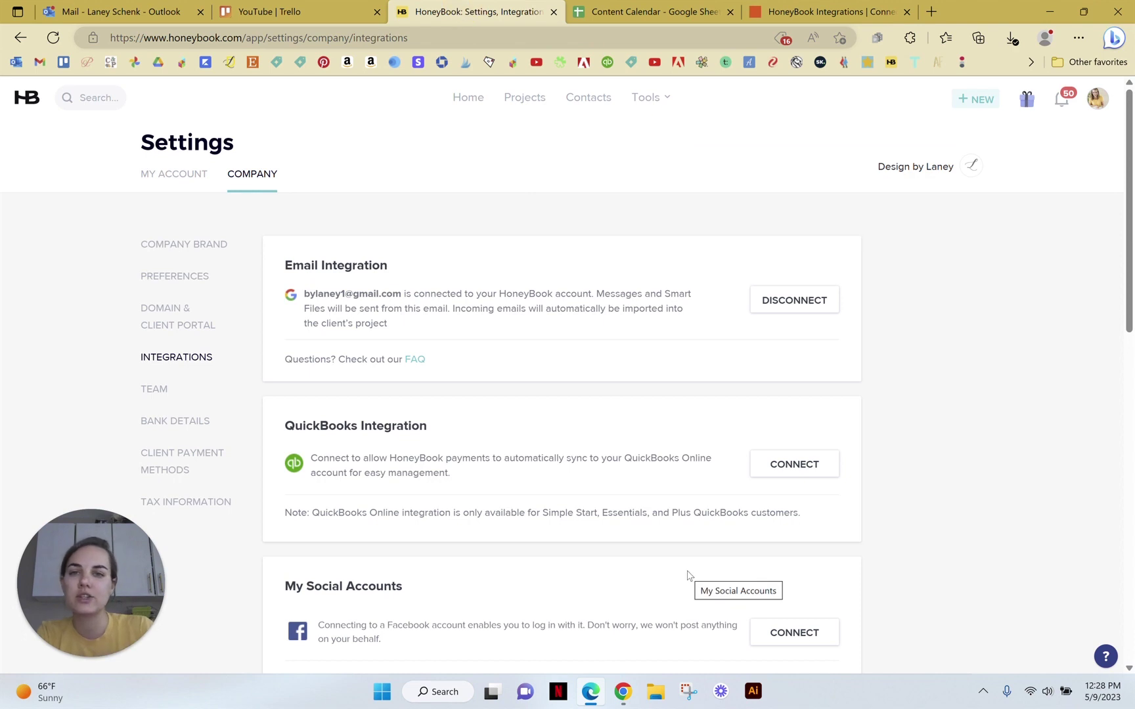